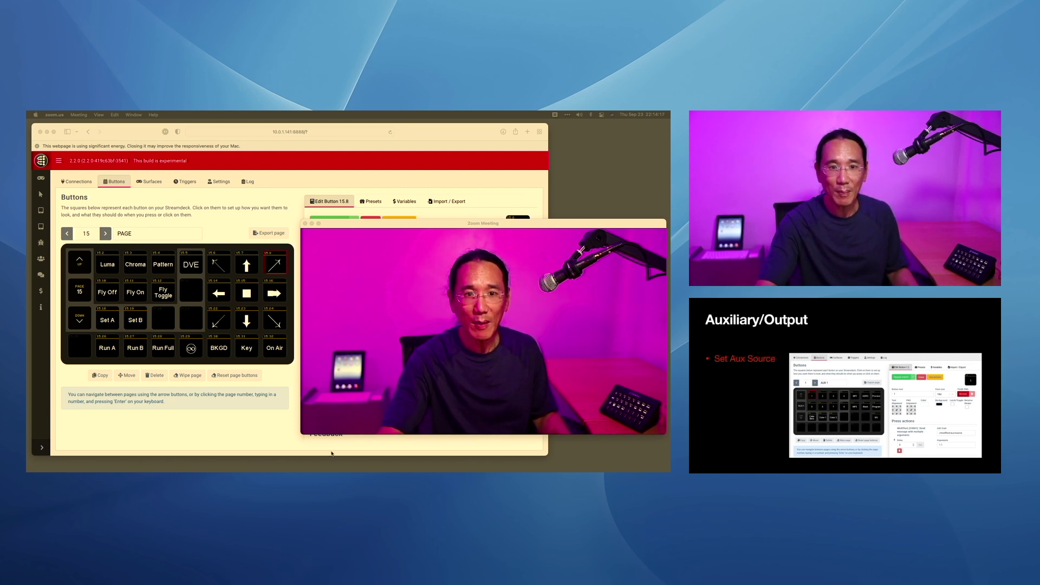
Step: Show page 2 of the Companion buttons, AUX 2, and return to the Zoom meeting
left_click(86, 233)
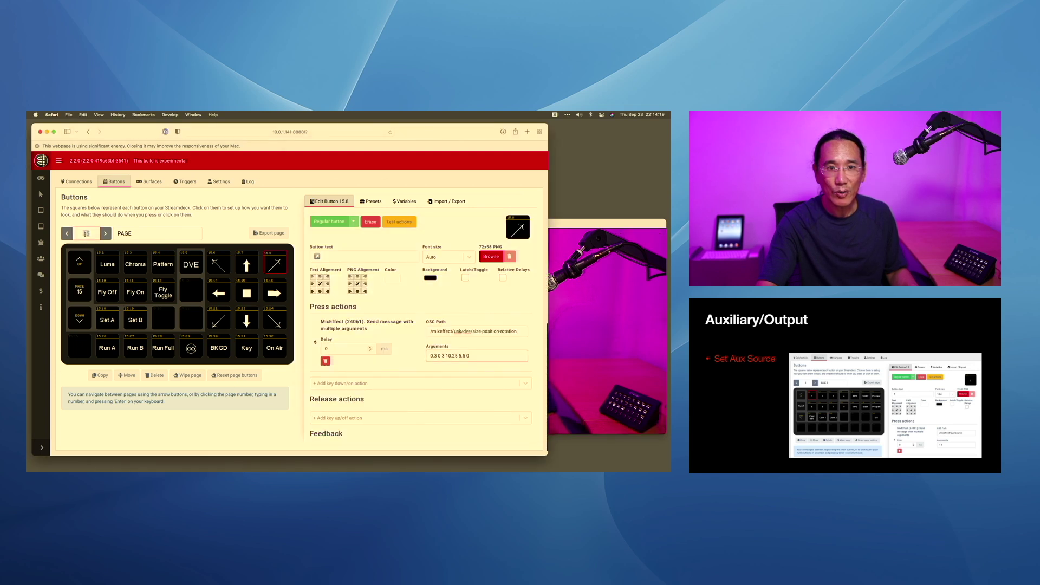
key("Return")
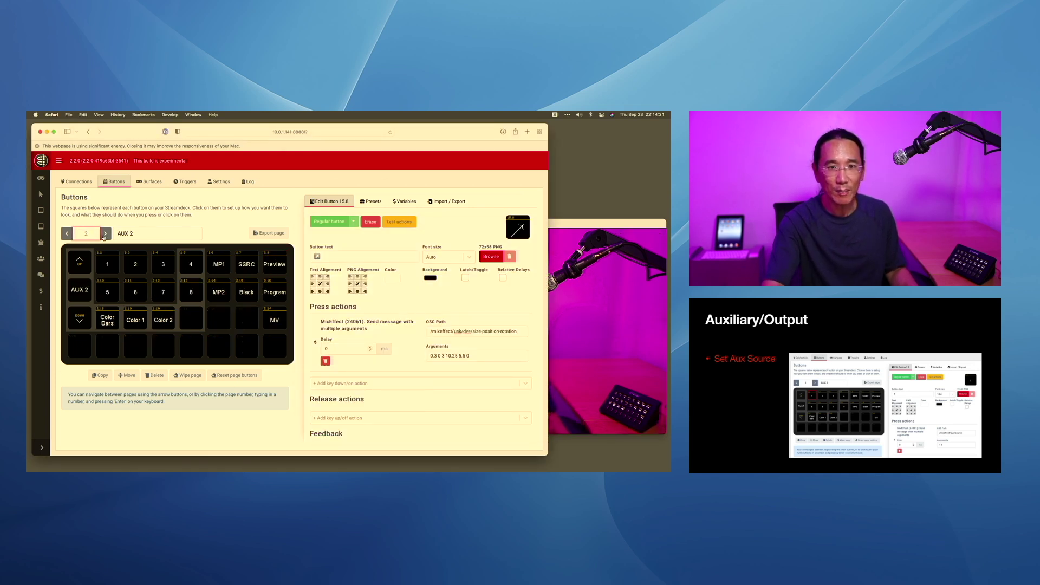
key("super+Tab")
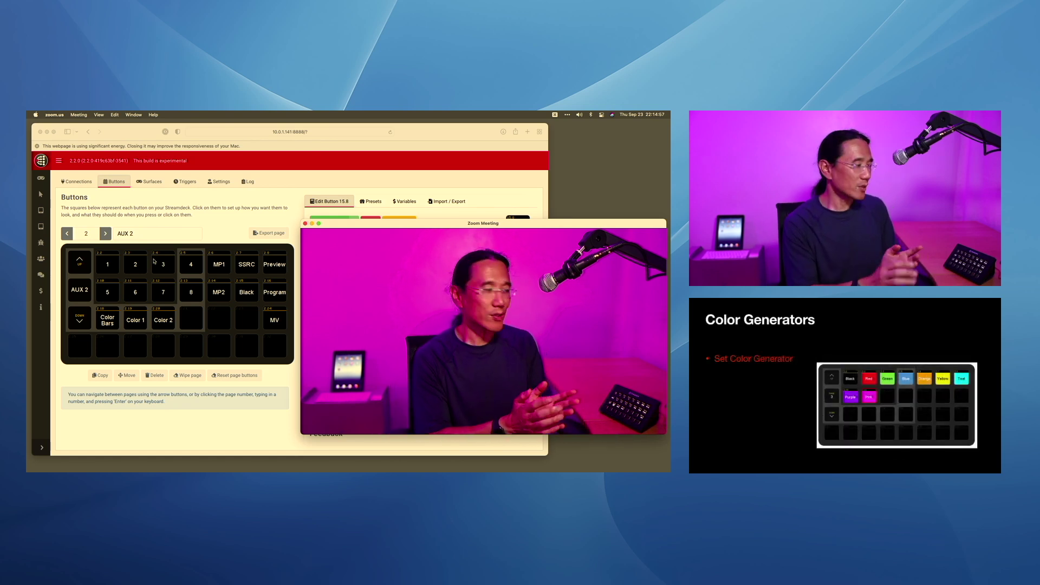
Step: Show Companion button page 3 with the color generator buttons and return to the Zoom meeting
left_click(106, 239)
left_click(106, 239)
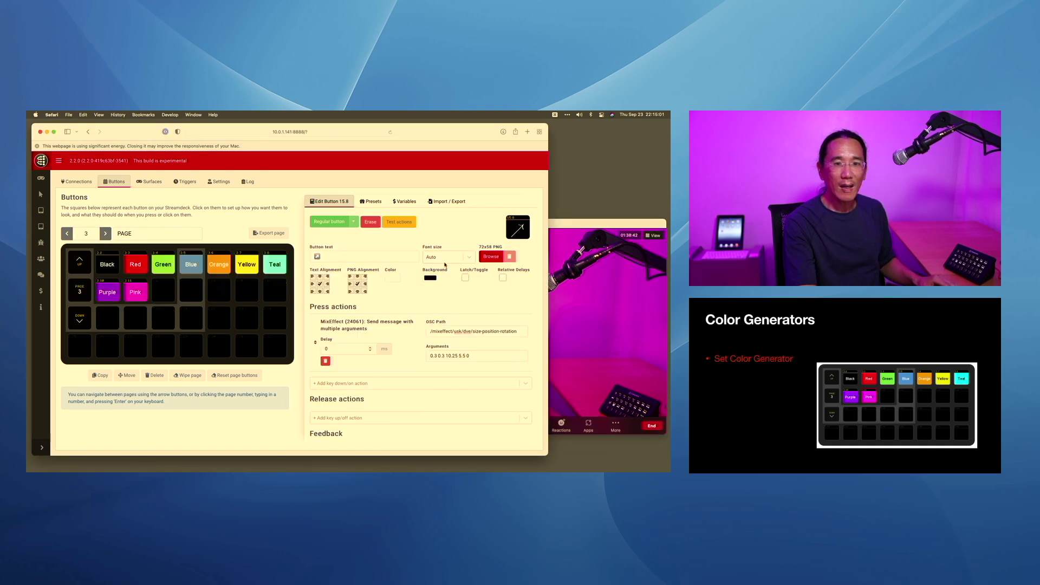
left_click(559, 281)
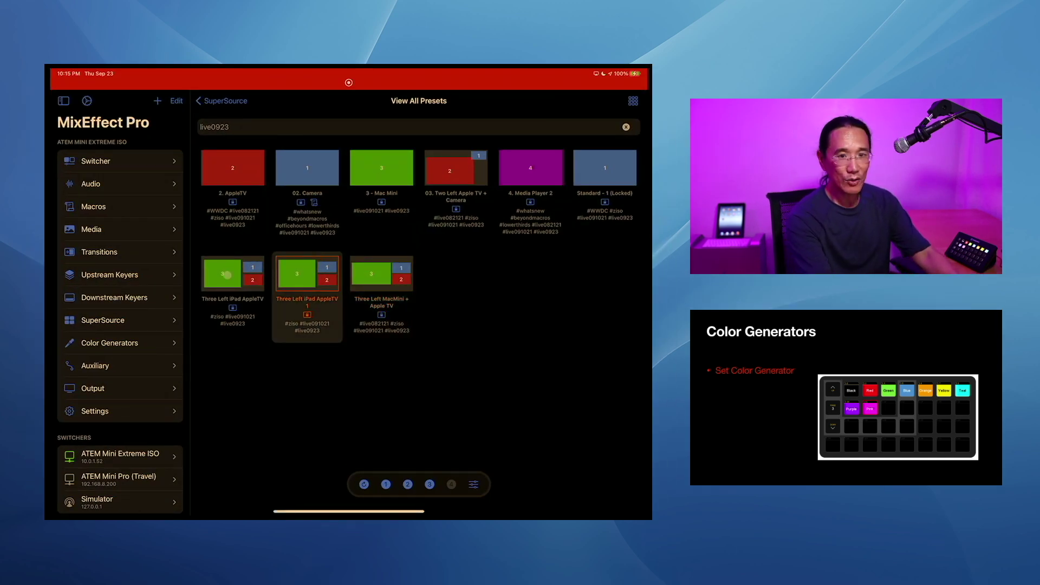
Step: In MixEffect Pro, examine the Color 1 and Color 2 generator settings and return to the SuperSource presets
left_click(112, 337)
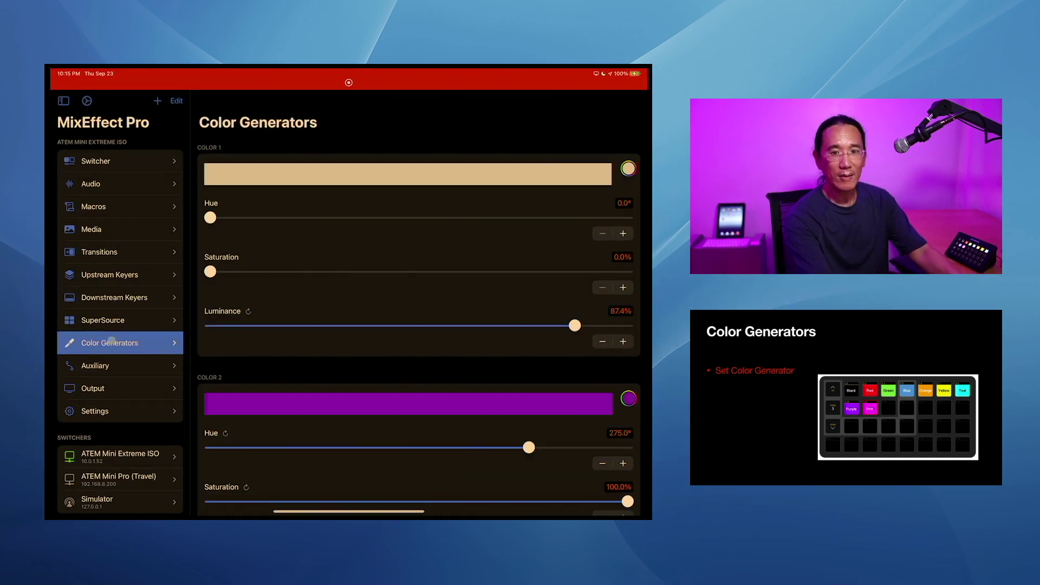
scroll(253, 322, "down", 5)
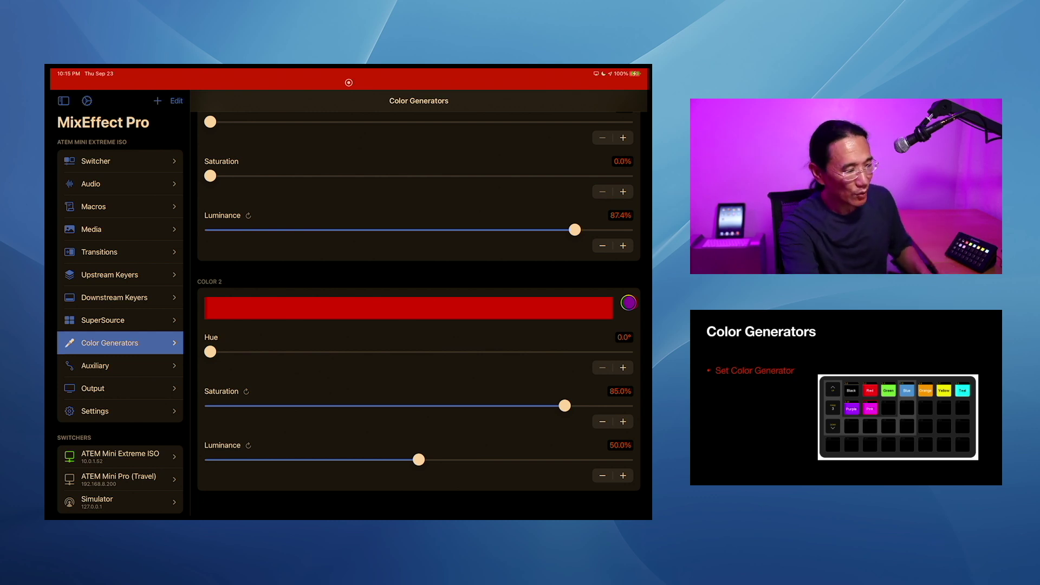
key("super+8")
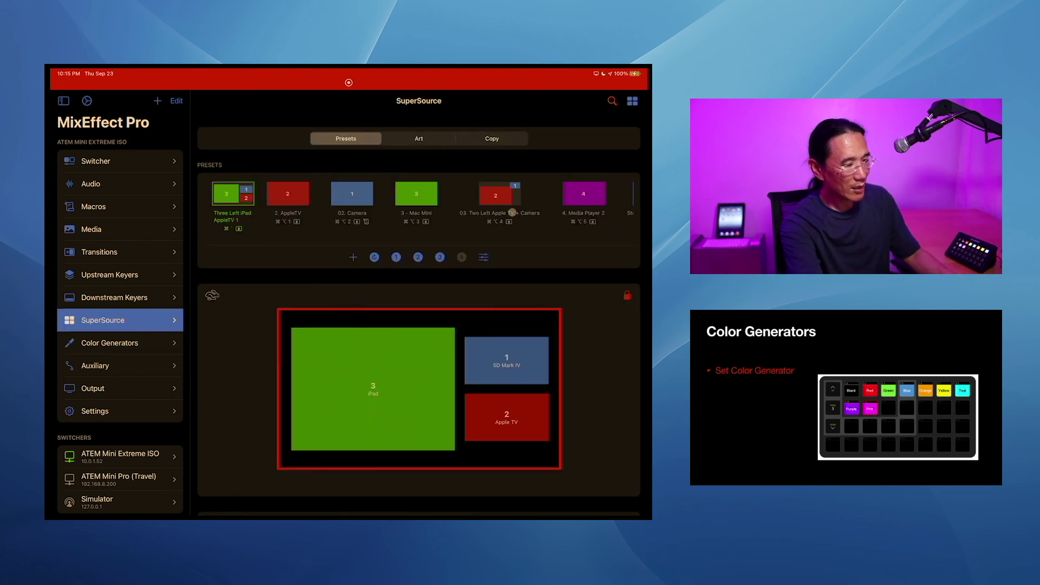
scroll(459, 210, "right", 5)
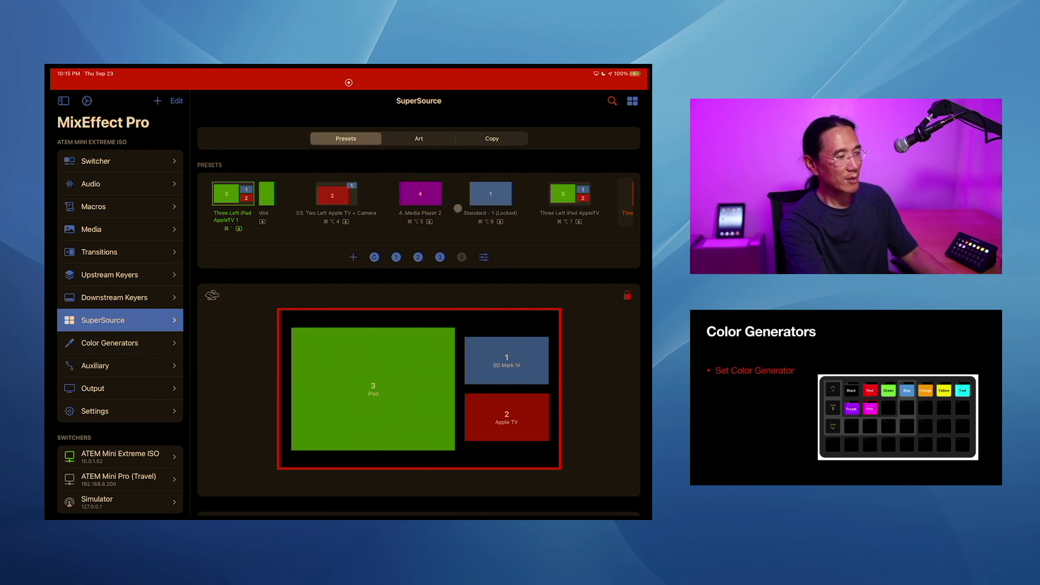
scroll(585, 196, "right", 5)
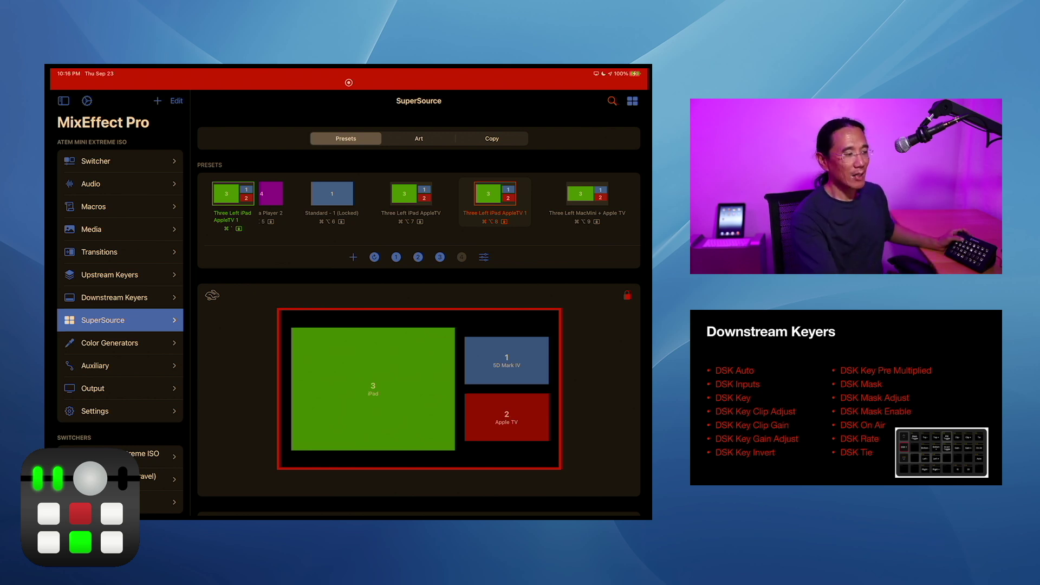
Step: Enable the mask for DSK 1 in the Downstream Keyers section and return to SuperSource
left_click(125, 303)
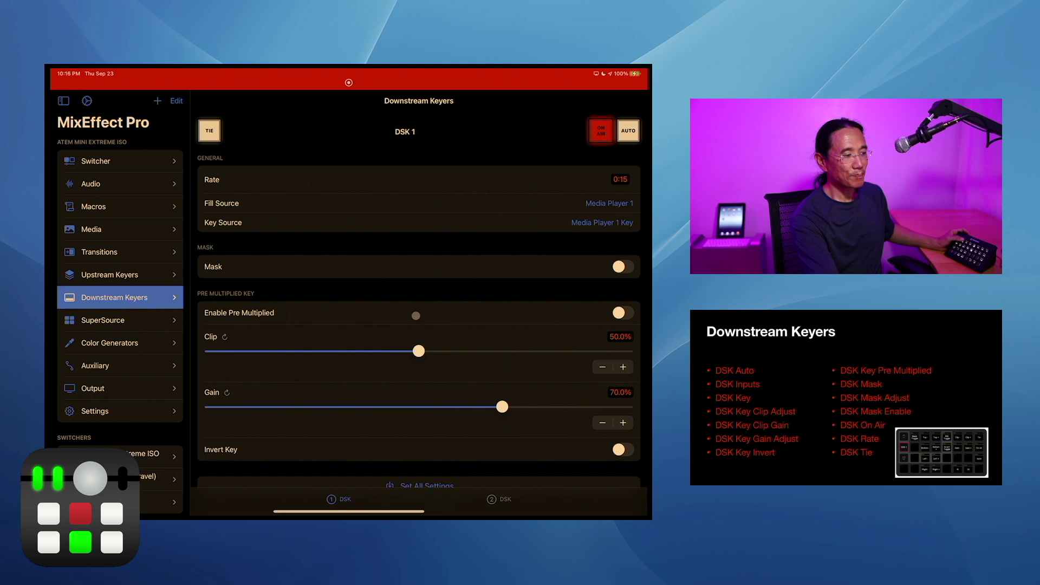
scroll(416, 316, "down", 3)
scroll(415, 316, "up", 2)
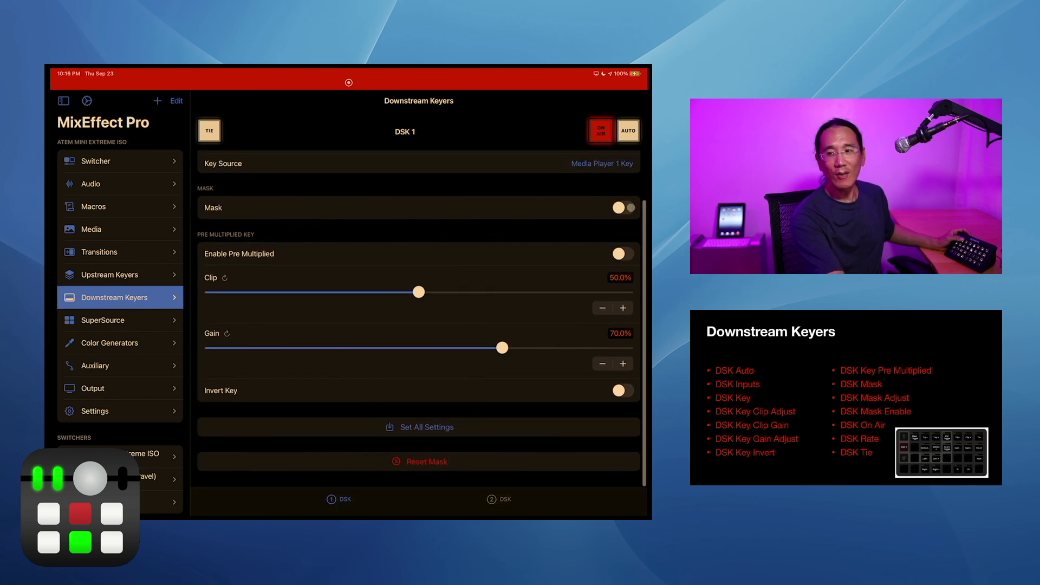
left_click(597, 217)
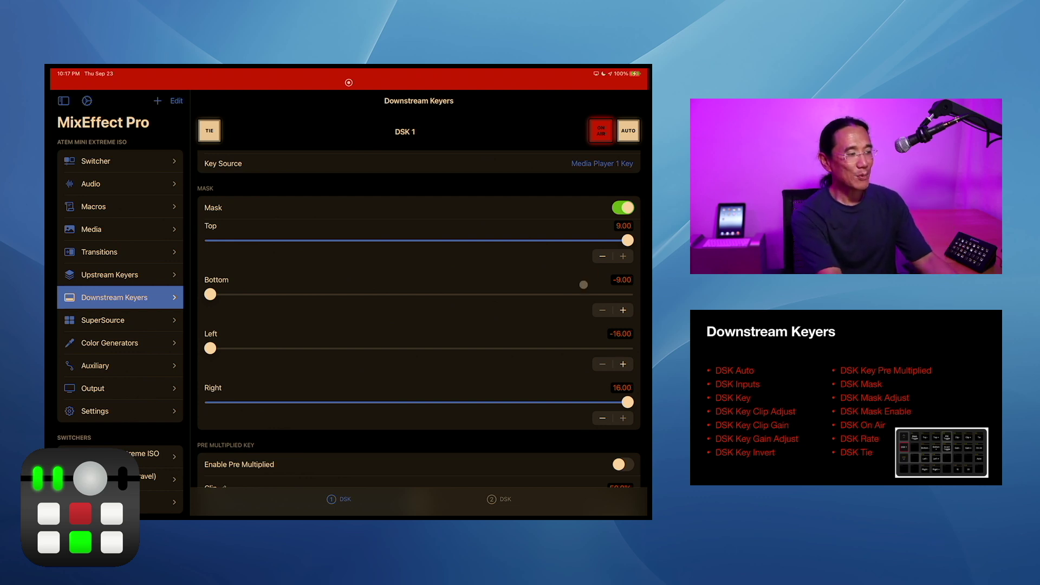
left_click(79, 327)
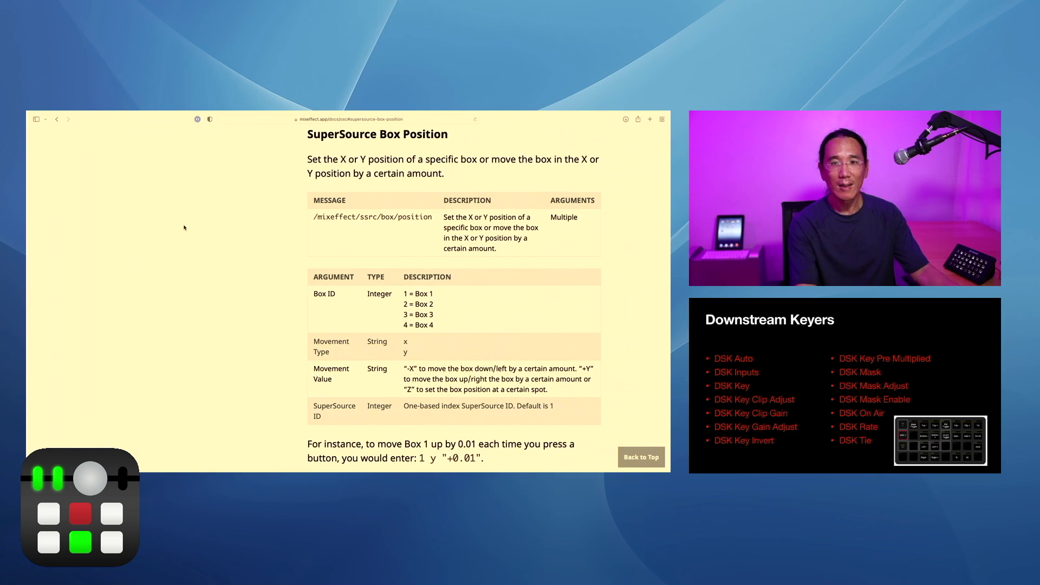
Step: Examine the MixEffect OSC documentation, from the setup instructions through the command list to the Shortcut and Switcher Page messages
scroll(184, 227, "up", 10)
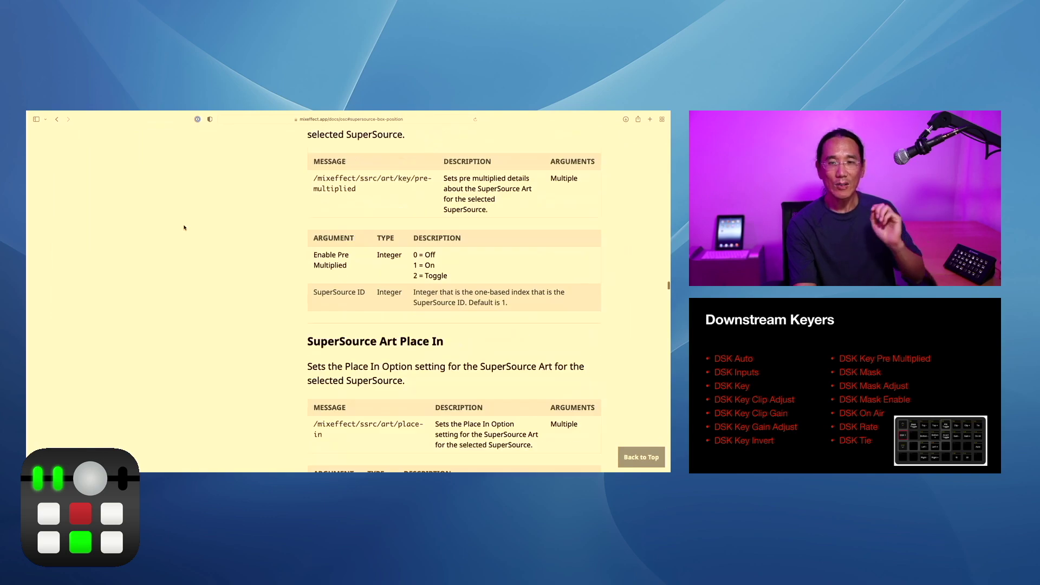
scroll(184, 228, "up", 20)
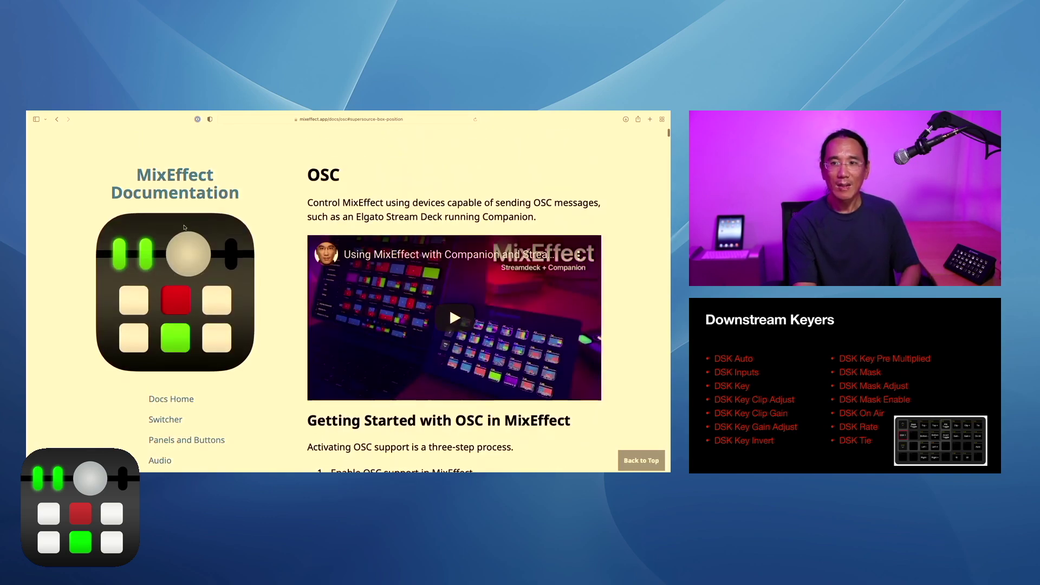
scroll(184, 228, "down", 5)
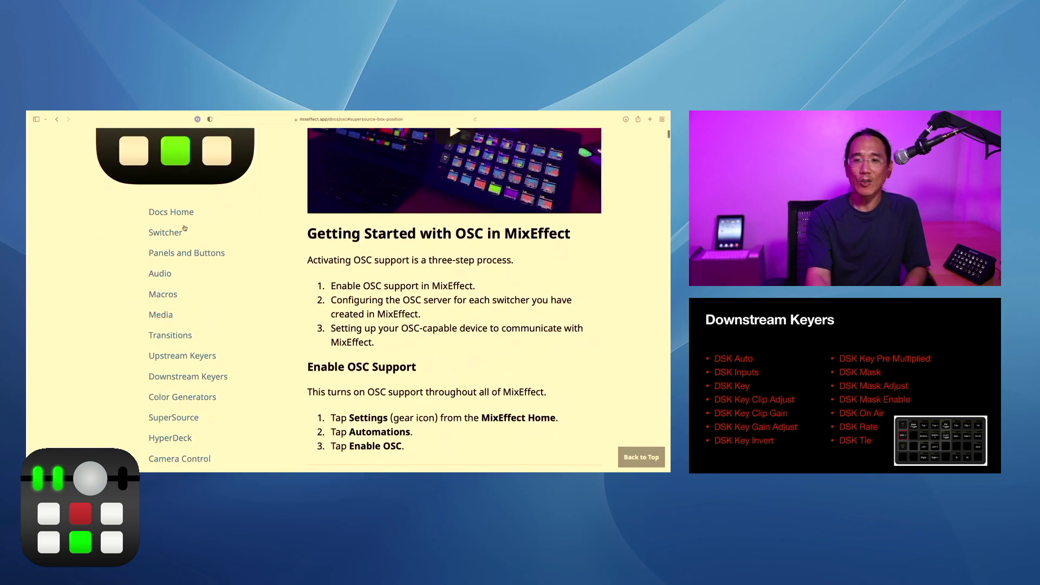
scroll(184, 228, "down", 10)
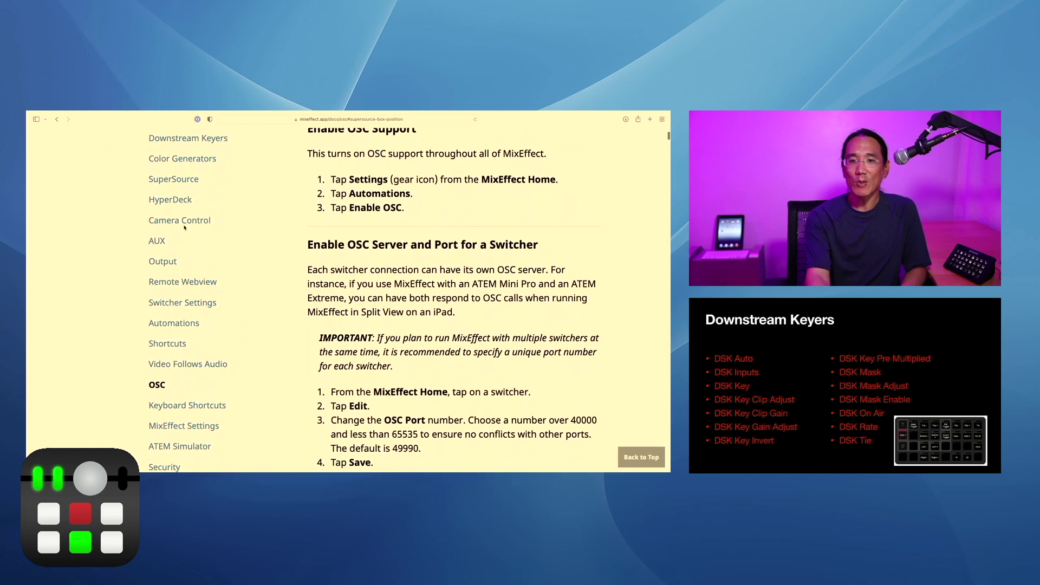
scroll(184, 227, "down", 15)
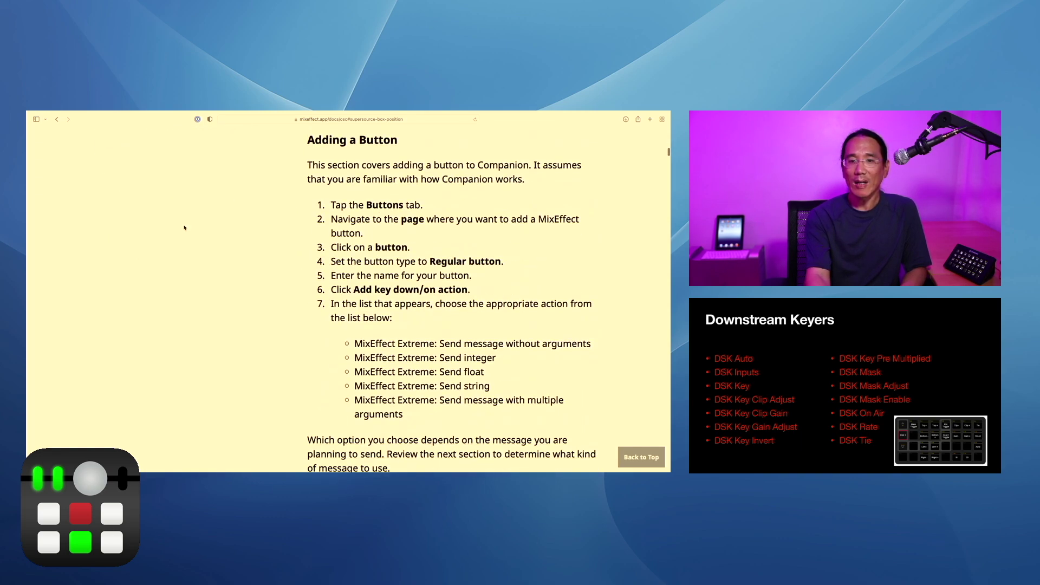
scroll(184, 227, "down", 8)
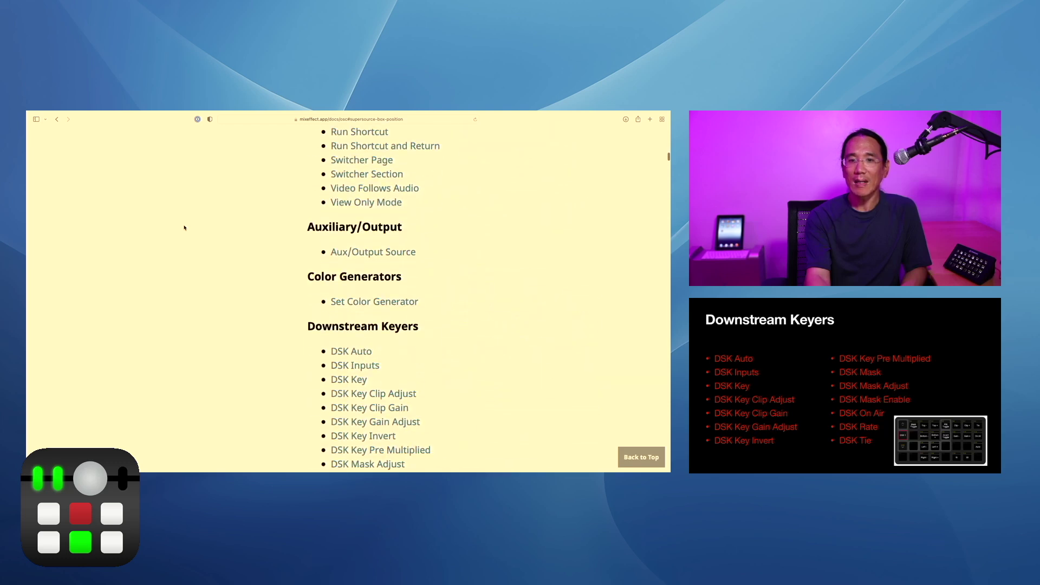
scroll(185, 227, "down", 20)
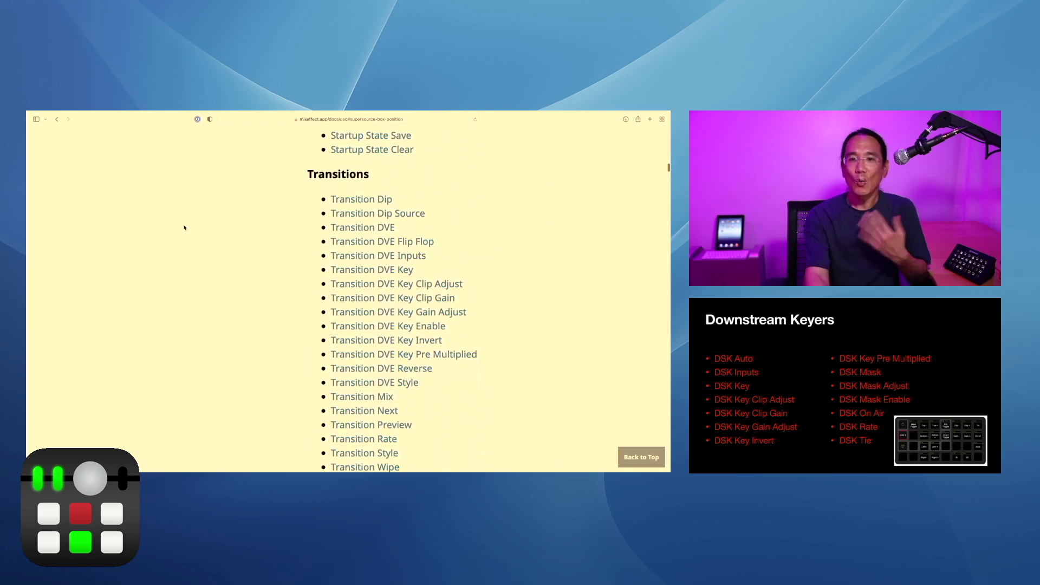
scroll(184, 228, "up", 3)
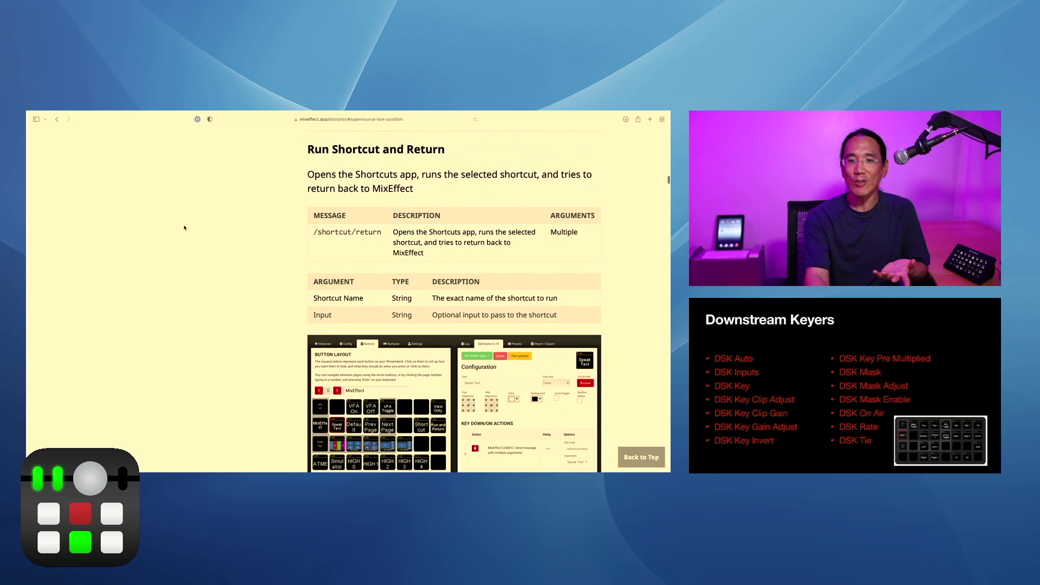
scroll(184, 228, "down", 5)
scroll(184, 227, "down", 8)
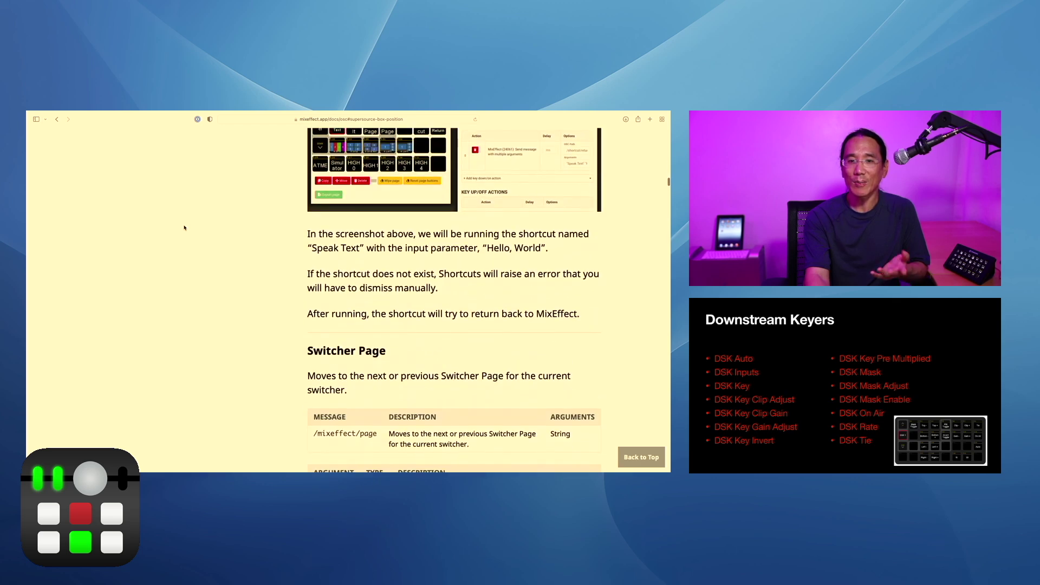
scroll(184, 228, "down", 10)
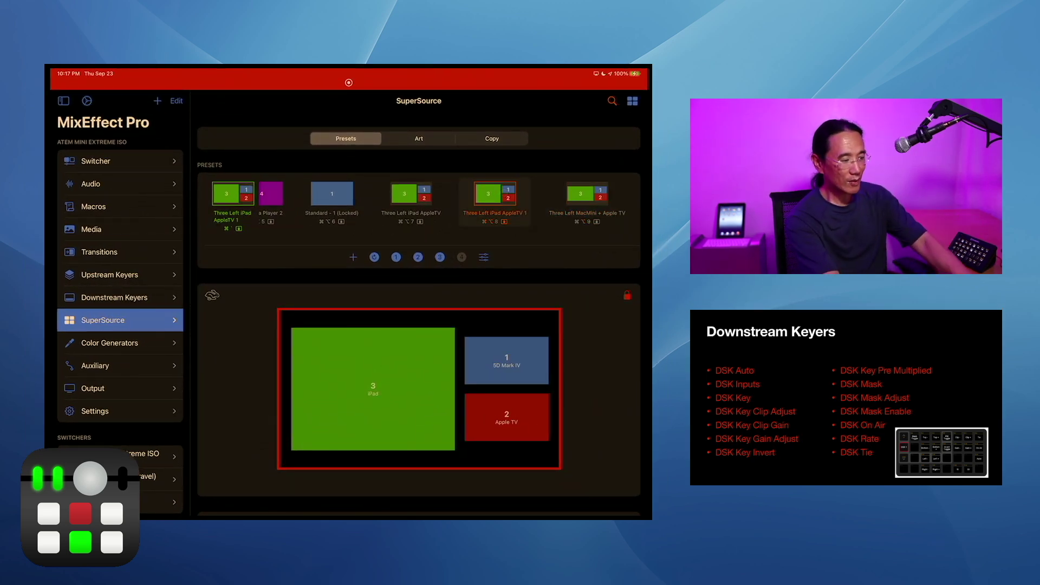
Step: Look through the Downstream Keyers, Audio and Macros sections in MixEffect Pro
left_click(115, 298)
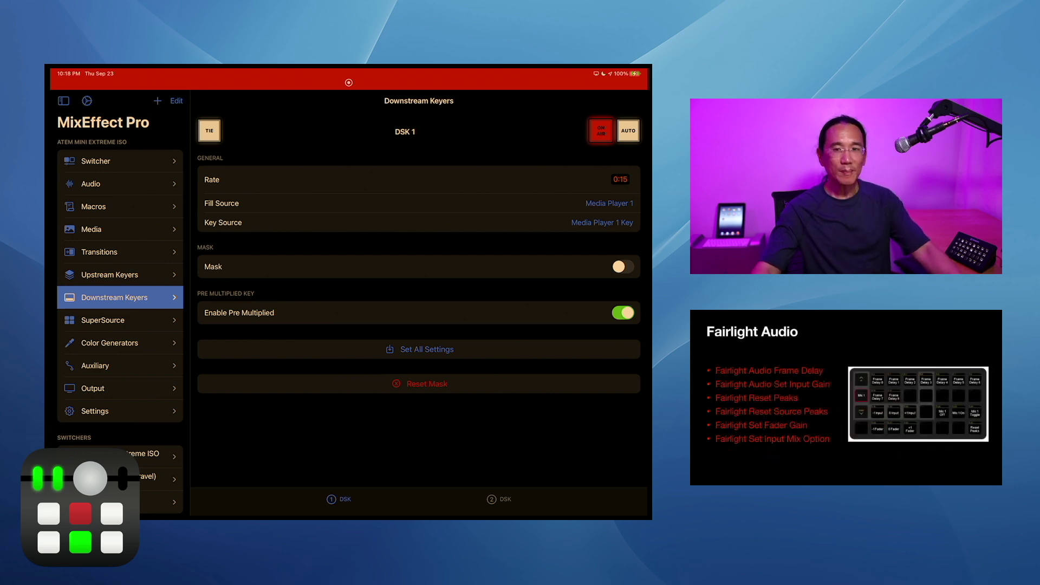
left_click(91, 183)
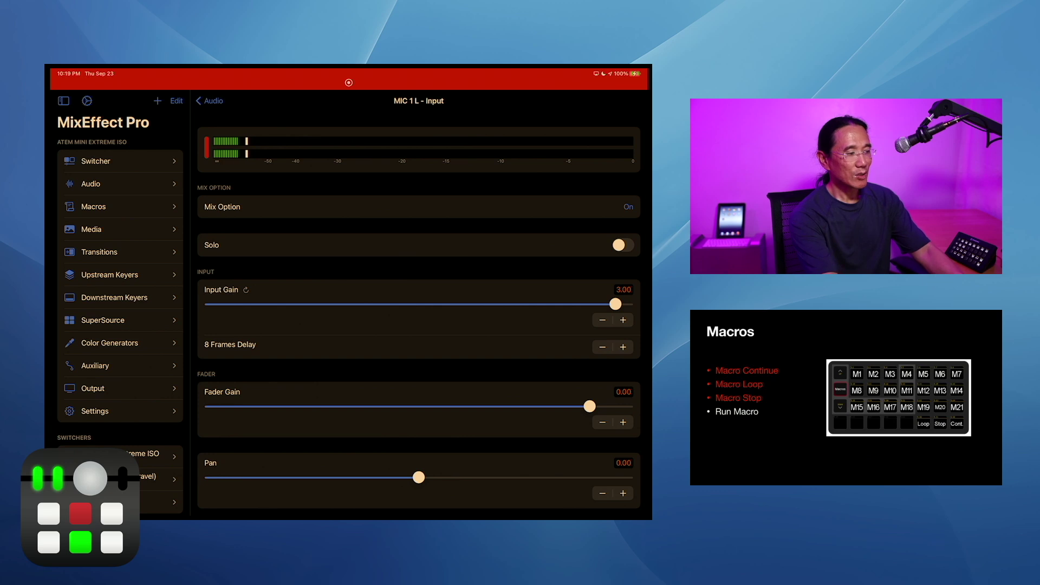
left_click(94, 207)
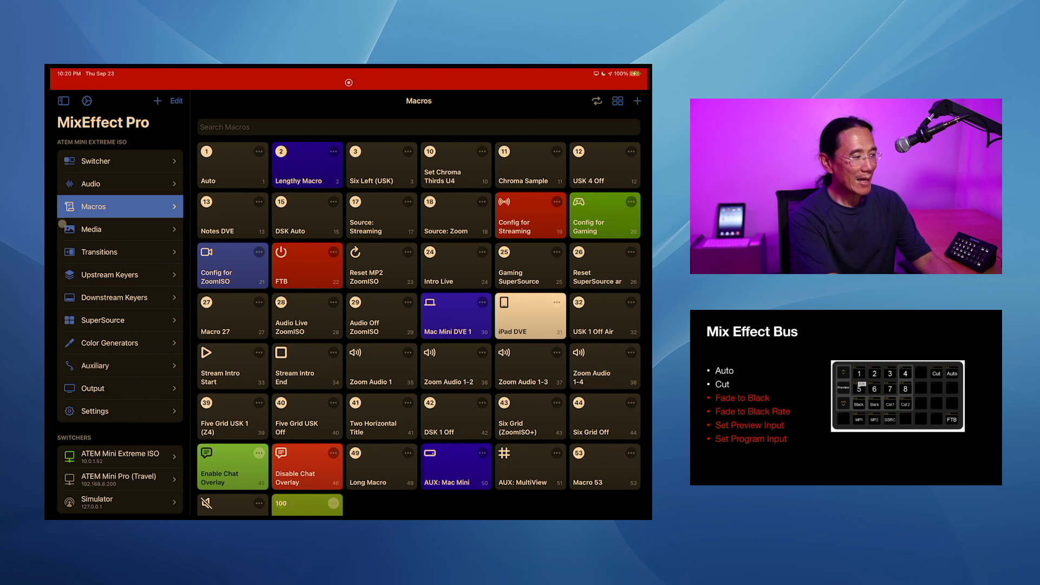
Step: Return to the SuperSource section and browse its row of presets to the Three Left layouts
left_click(99, 314)
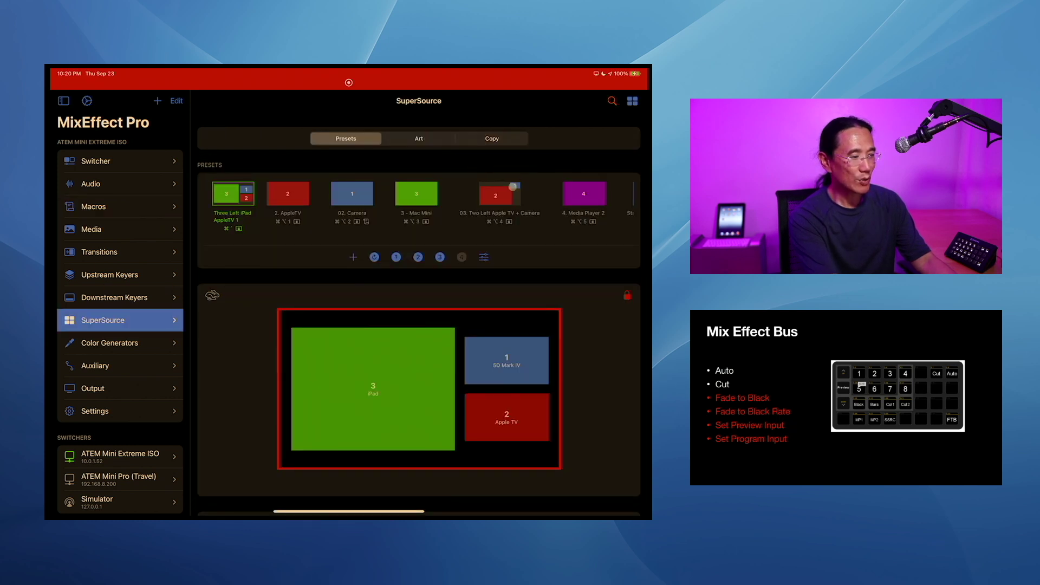
scroll(501, 193, "right", 3)
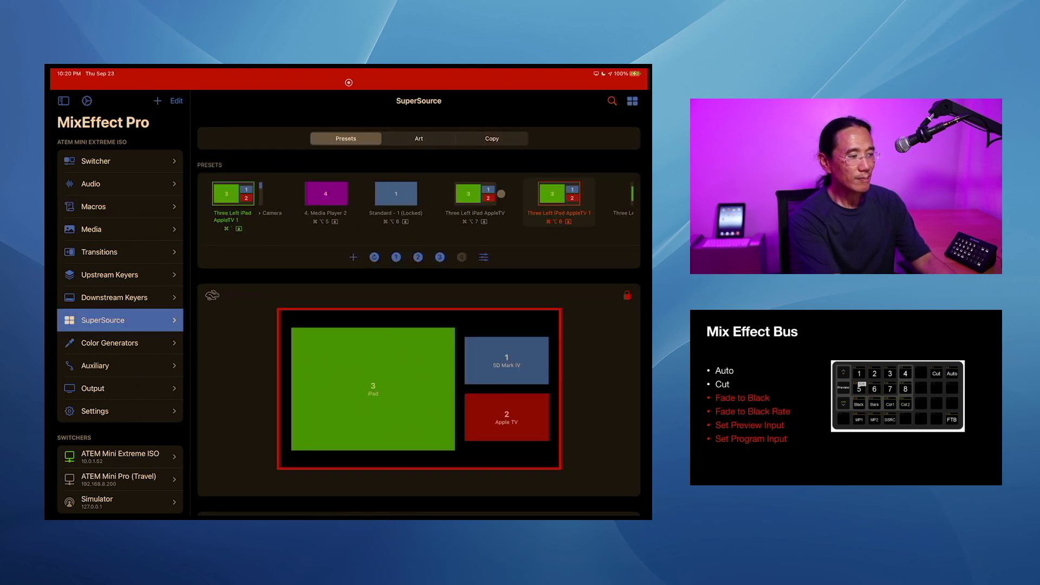
scroll(591, 191, "right", 3)
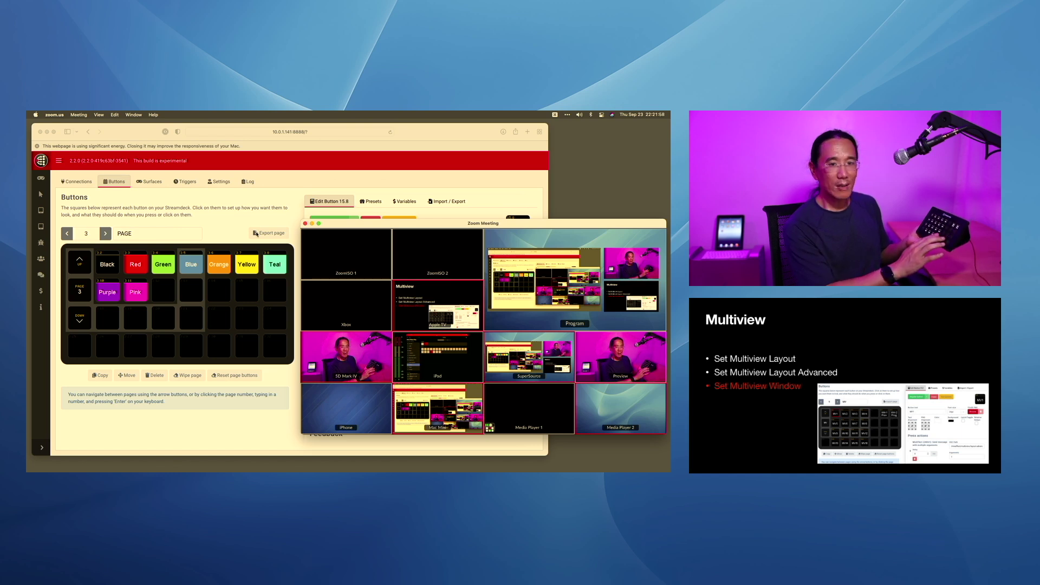
Step: Advance the Companion buttons to page 9, MV, and return to the Zoom meeting
left_click(104, 233)
left_click(103, 233)
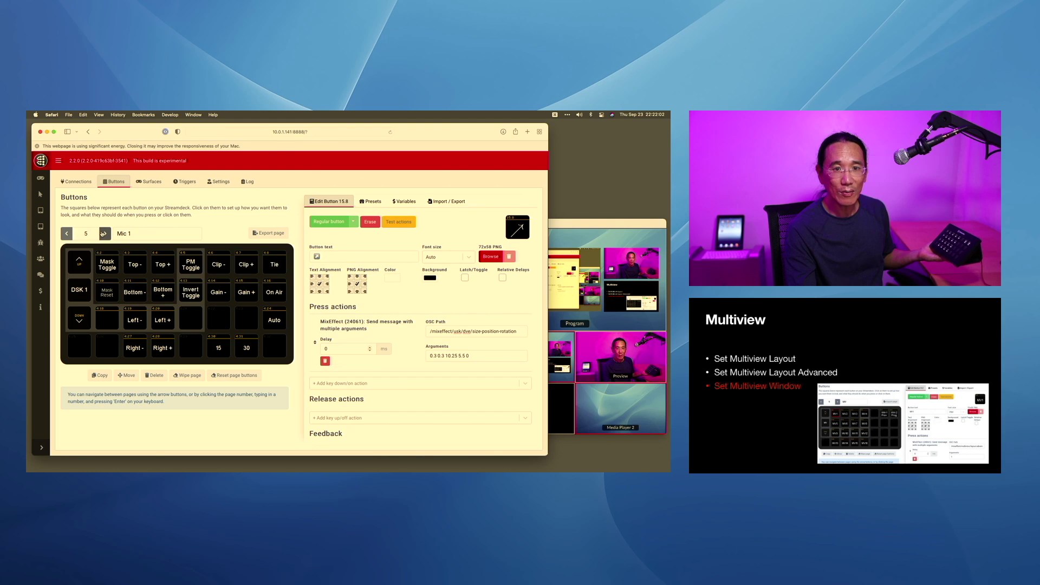
left_click(103, 233)
left_click(103, 233)
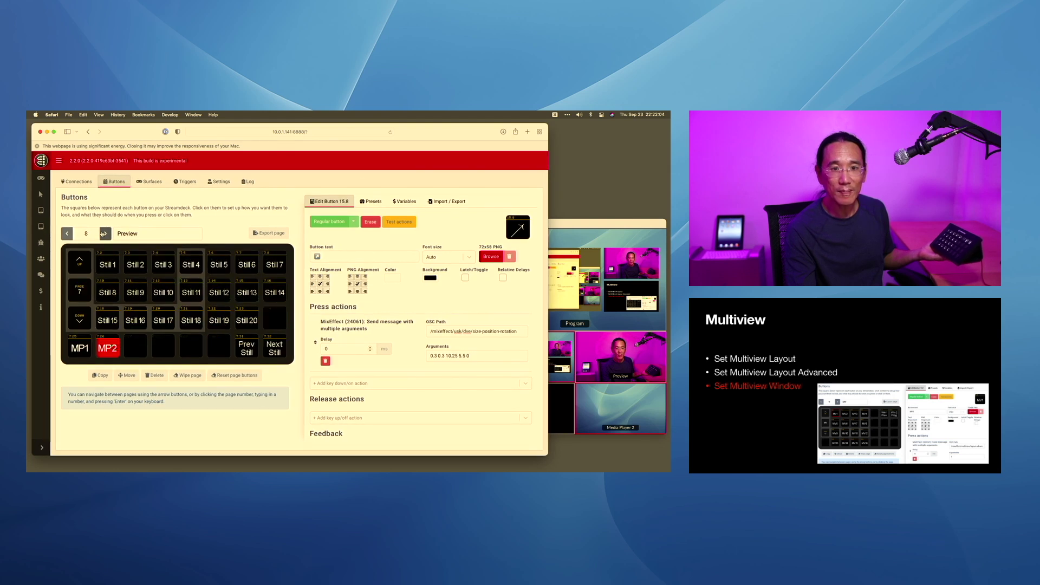
left_click(104, 233)
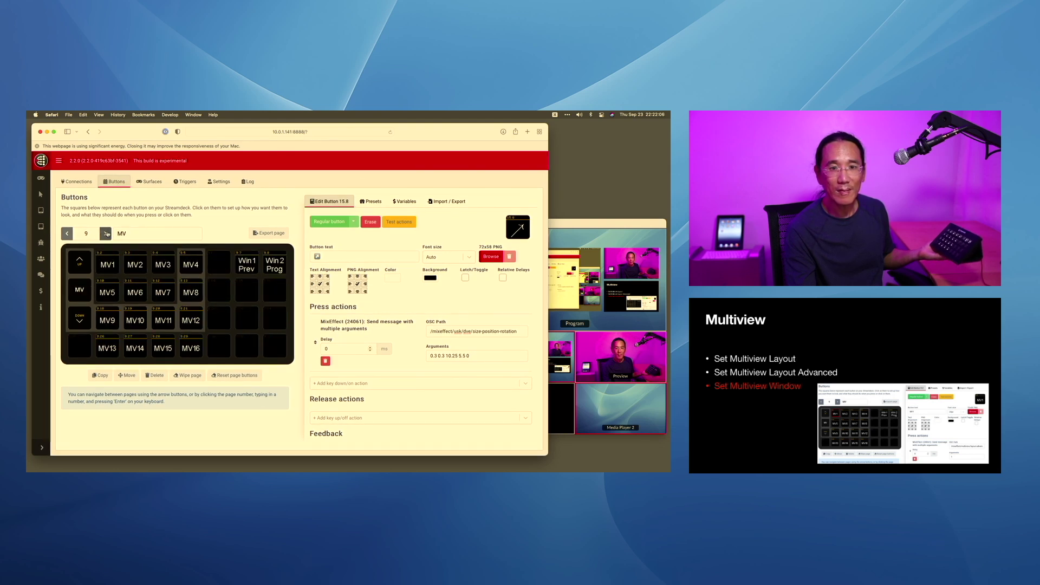
left_click(564, 224)
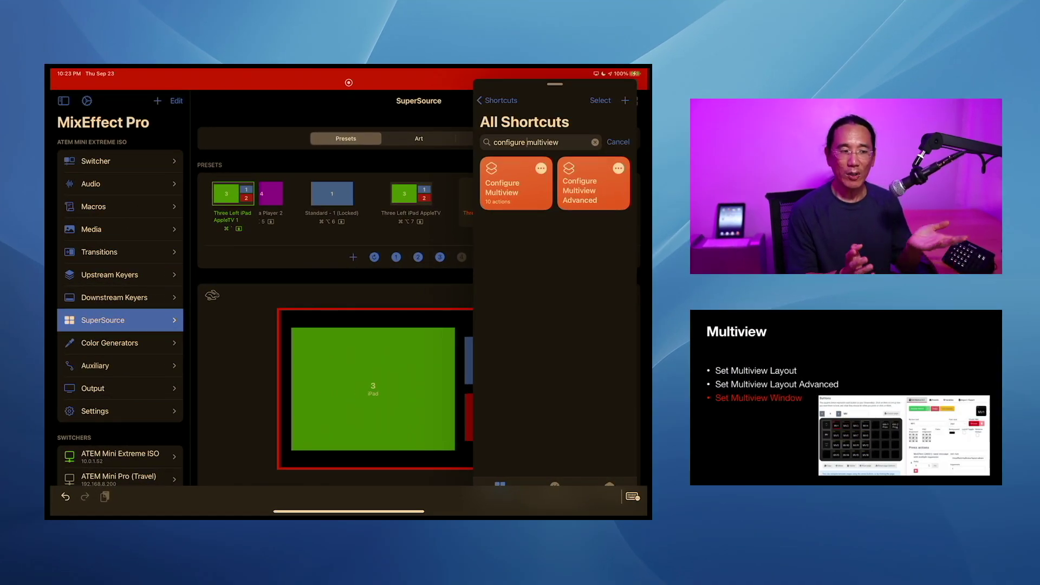
Step: Run the Configure Multiview Advanced shortcut with the Default choice
left_click(587, 184)
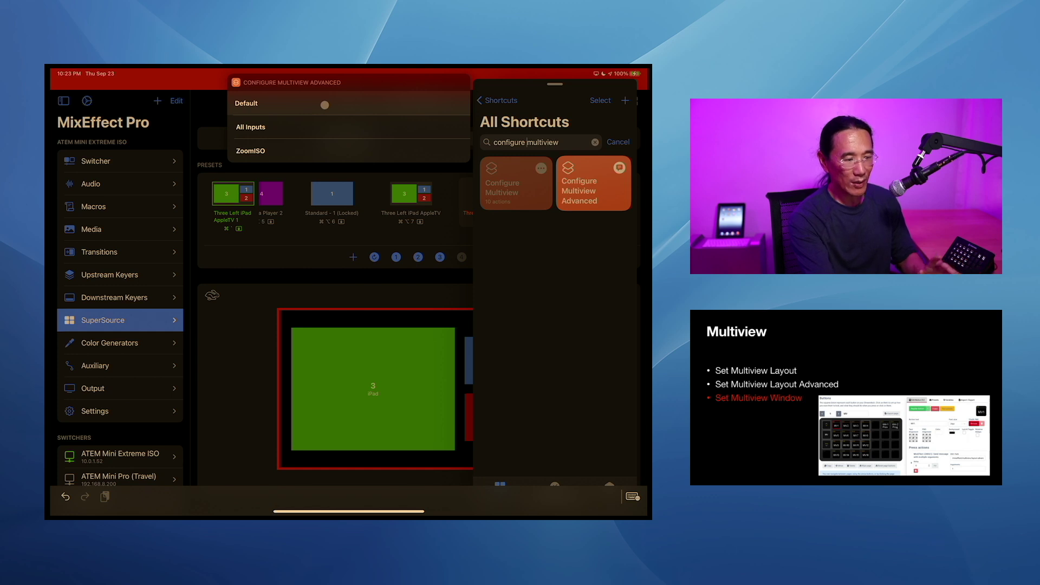
left_click(325, 104)
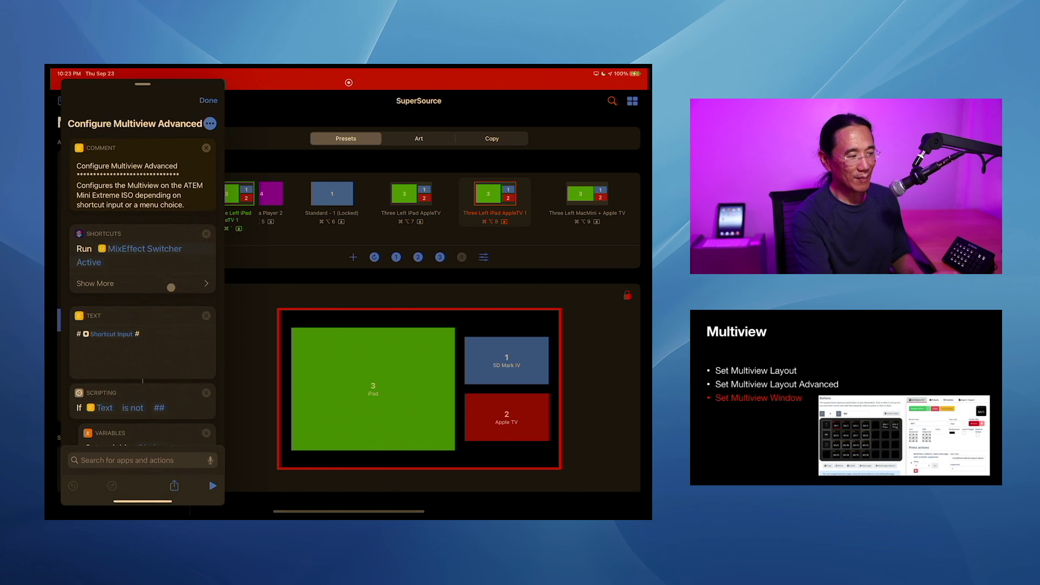
Step: Examine the actions of the Configure Multiview Advanced shortcut, including the layout options and window sources for the Default choice
scroll(171, 288, "down", 10)
scroll(171, 287, "down", 5)
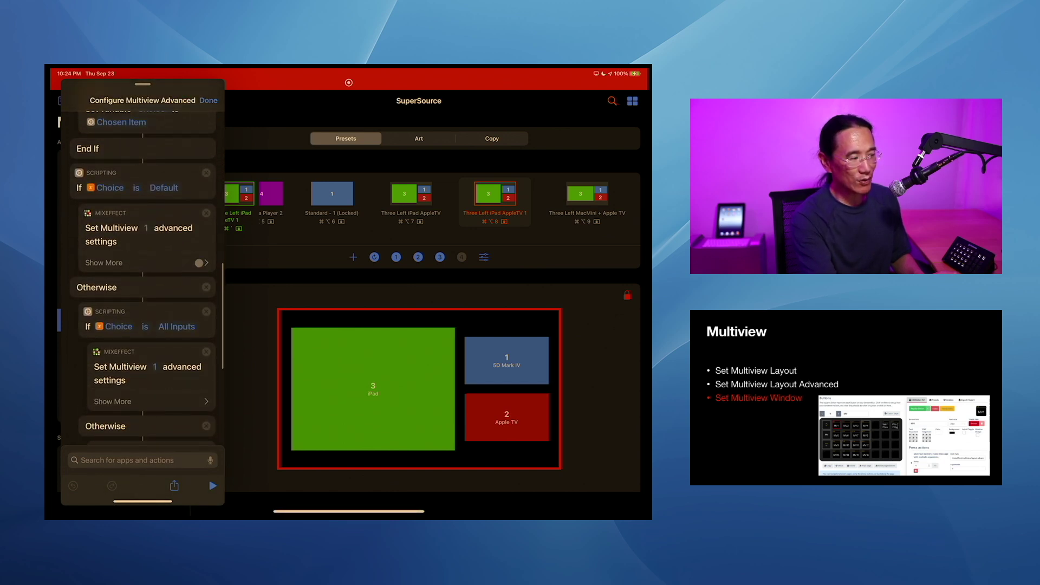
left_click(196, 264)
scroll(160, 329, "down", 2)
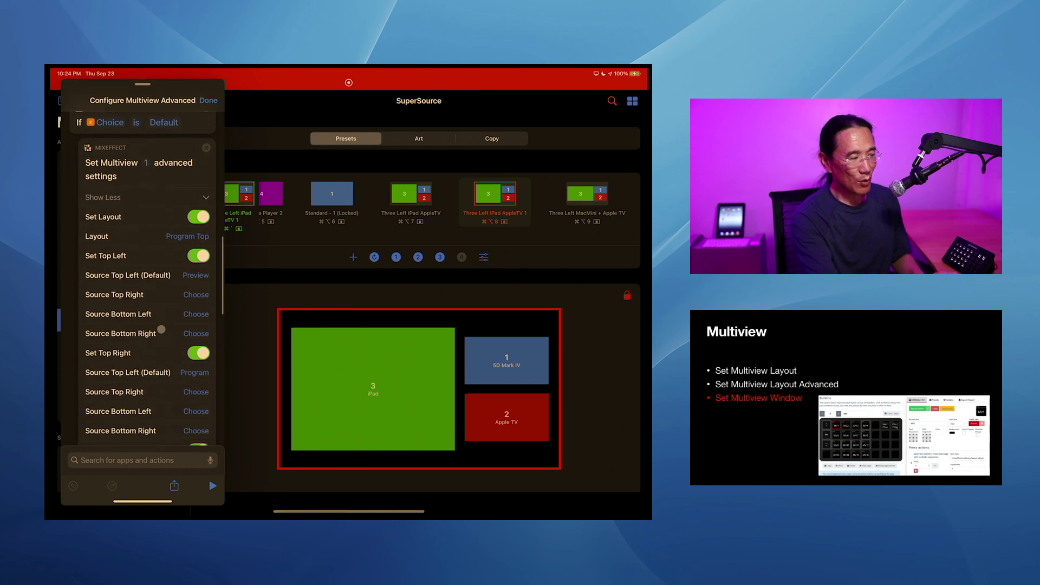
left_click(169, 236)
scroll(159, 288, "down", 5)
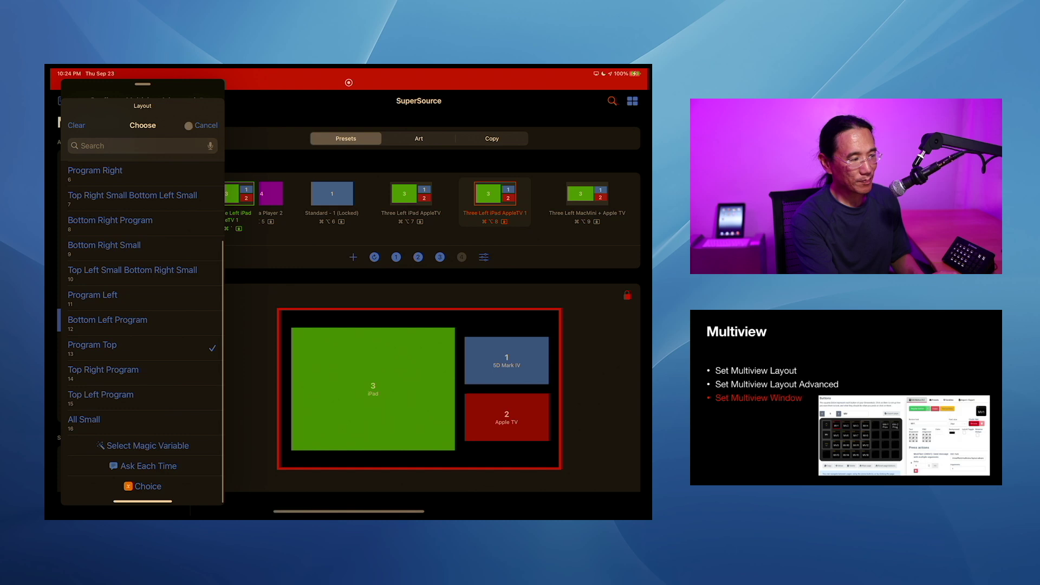
left_click(186, 126)
scroll(197, 234, "down", 2)
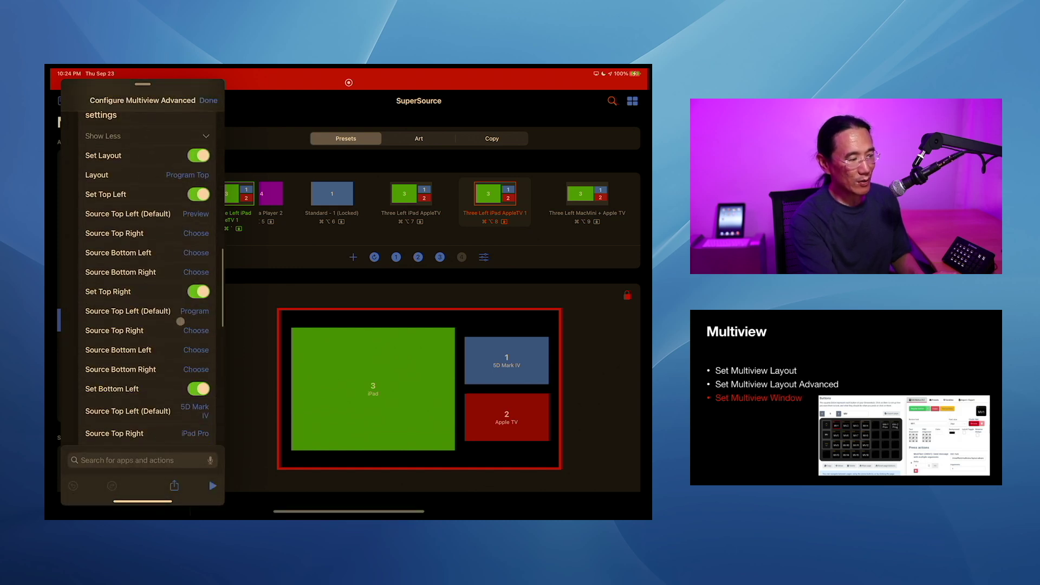
scroll(181, 322, "down", 10)
scroll(180, 322, "up", 5)
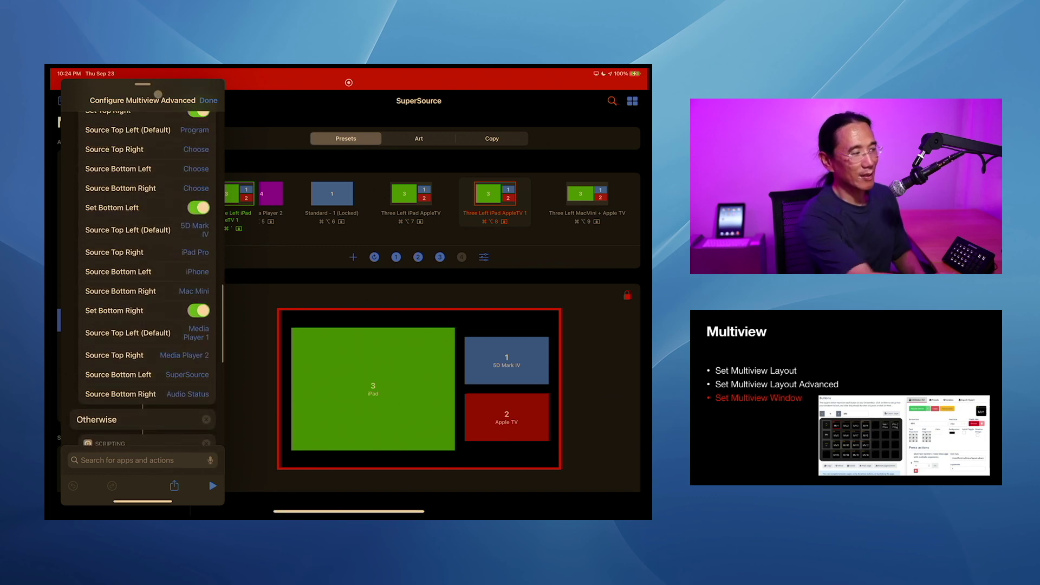
Step: Open the Multiview page of the switcher settings and reposition the floating Shortcuts window to leave the multiview windows visible
left_click_drag(170, 96, 555, 84)
left_click(95, 411)
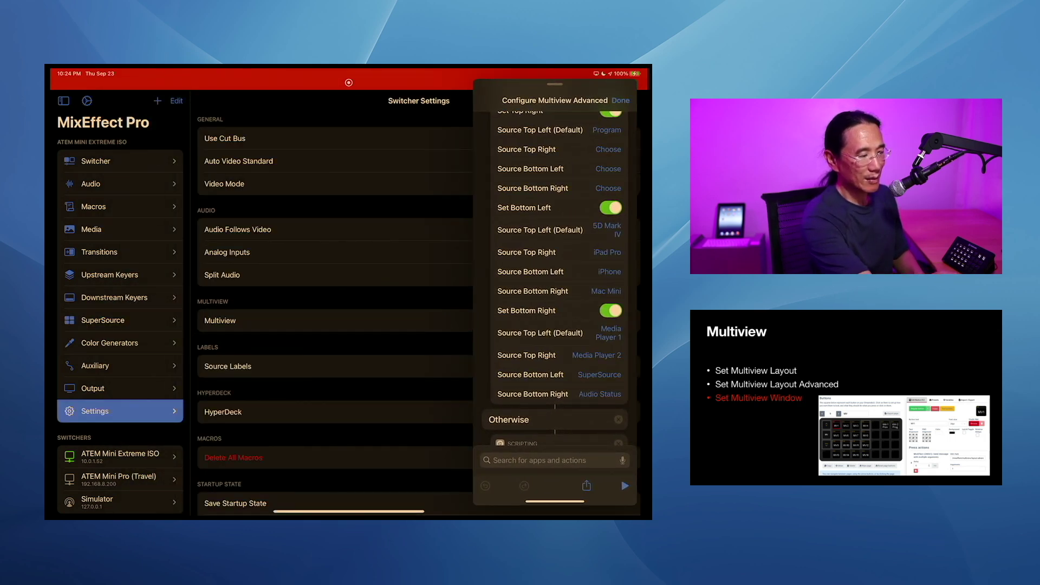
left_click(220, 321)
left_click_drag(555, 84, 205, 96)
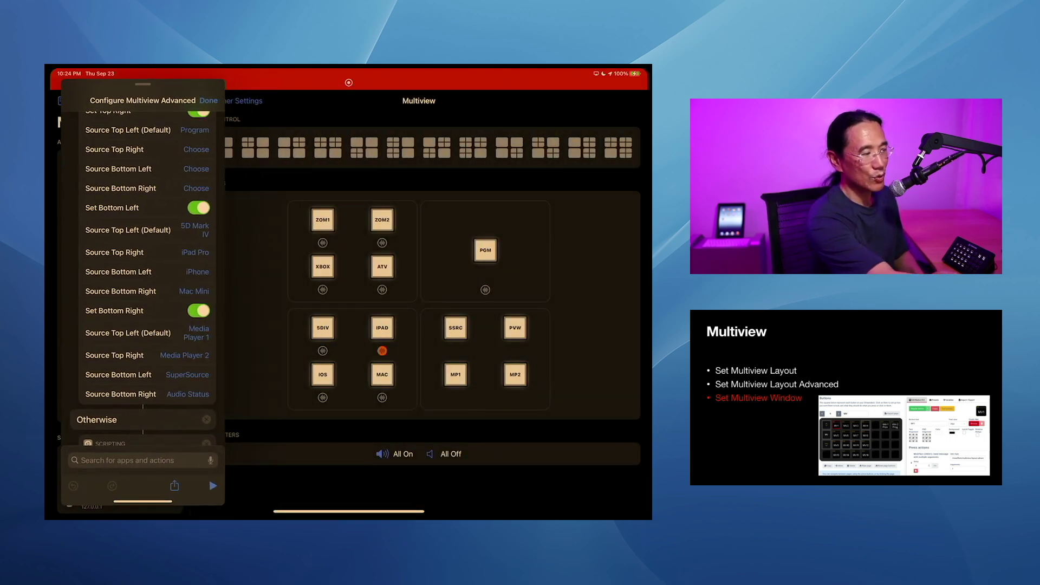
Step: Close the shortcut editor, run Configure Multiview Advanced with the Default choice, and reopen the Multiview page
left_click(215, 100)
left_click(181, 183)
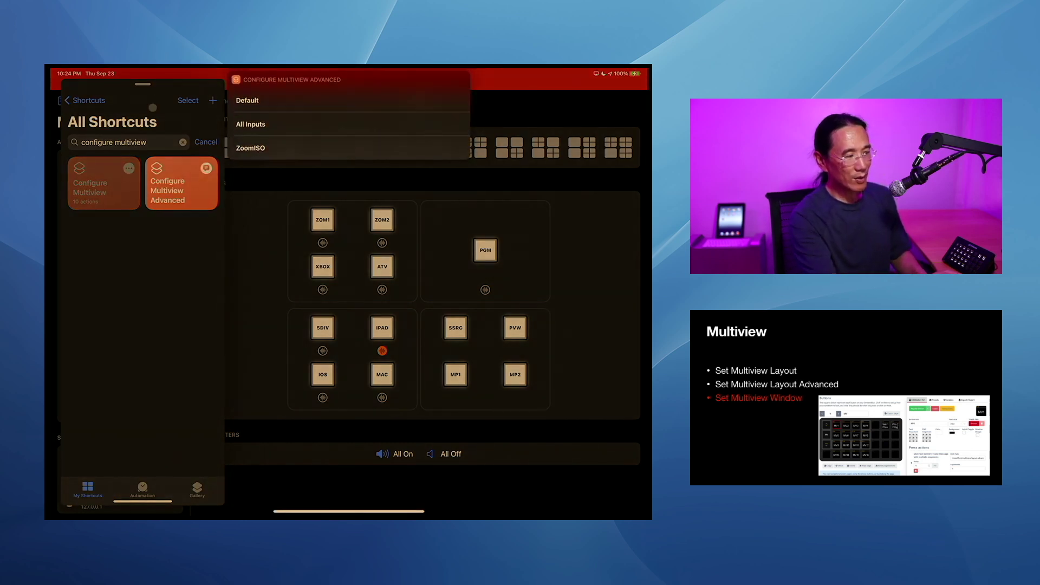
left_click(277, 129)
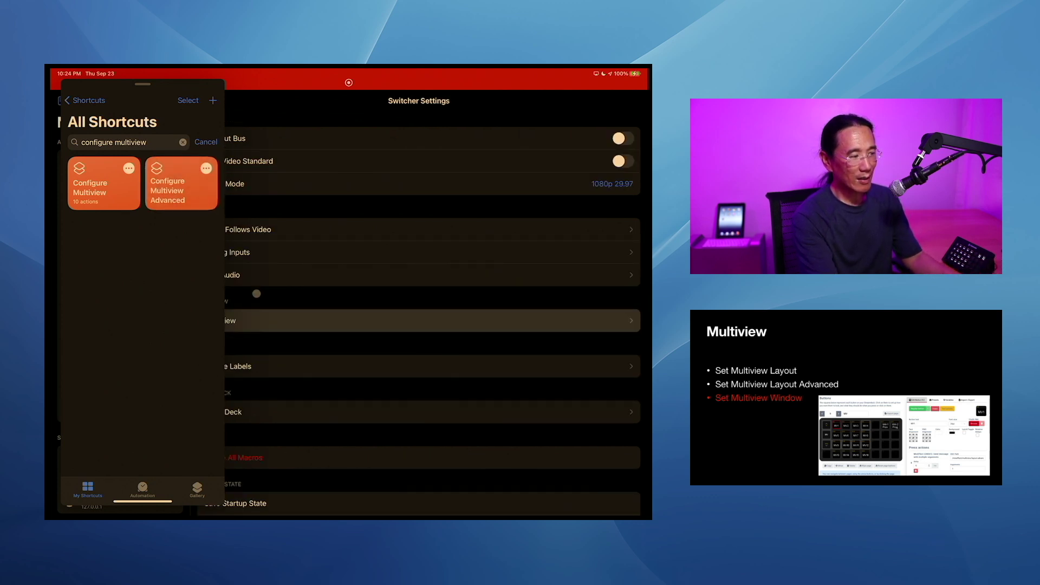
left_click(260, 312)
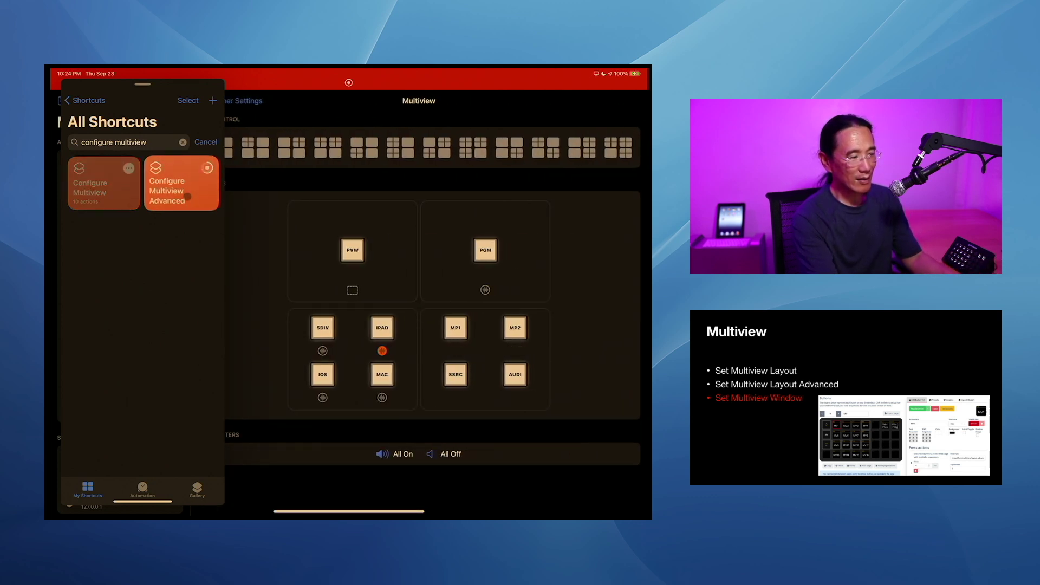
Step: Run Configure Multiview Advanced with the ZoomISO choice and move the Shortcuts window off the screen
left_click(202, 202)
left_click(257, 149)
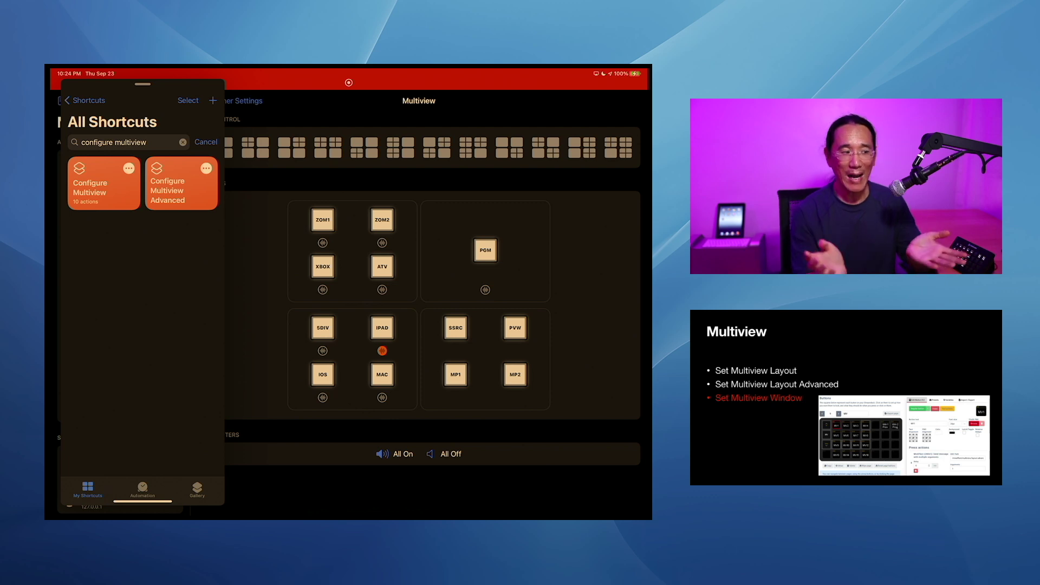
left_click_drag(142, 84, 639, 84)
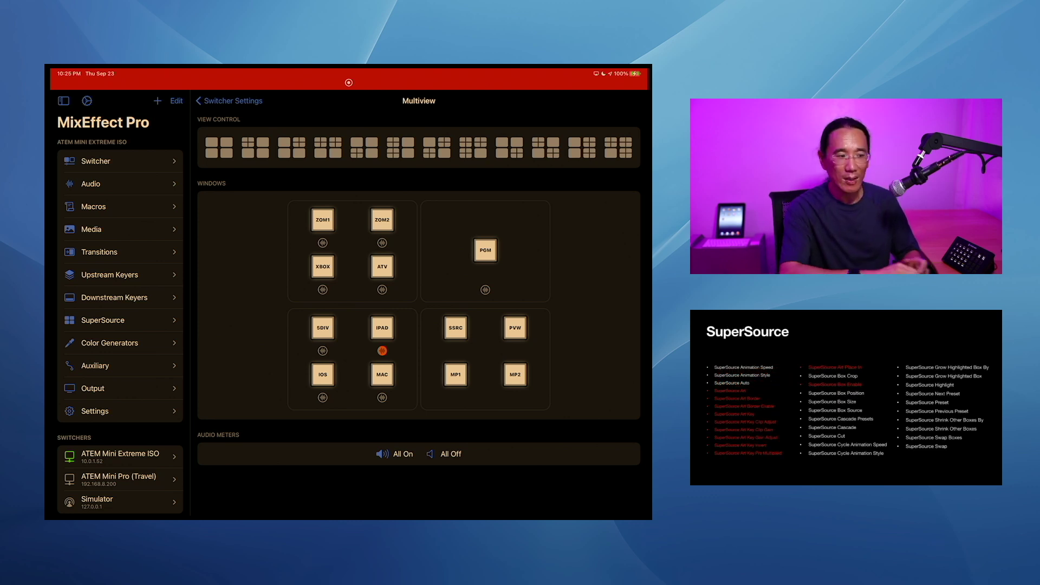
Step: Return to the SuperSource section of MixEffect Pro
left_click(86, 315)
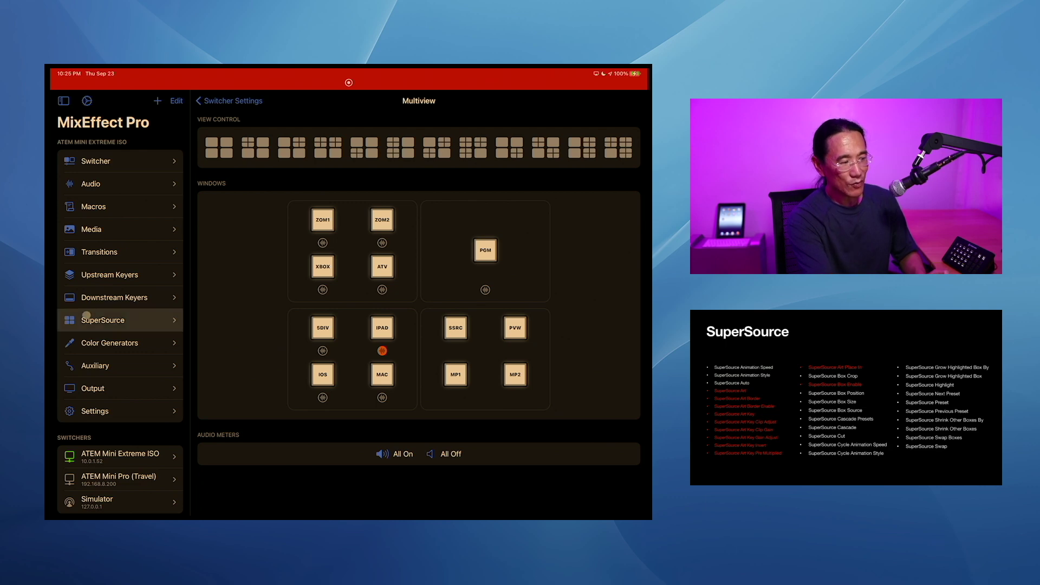